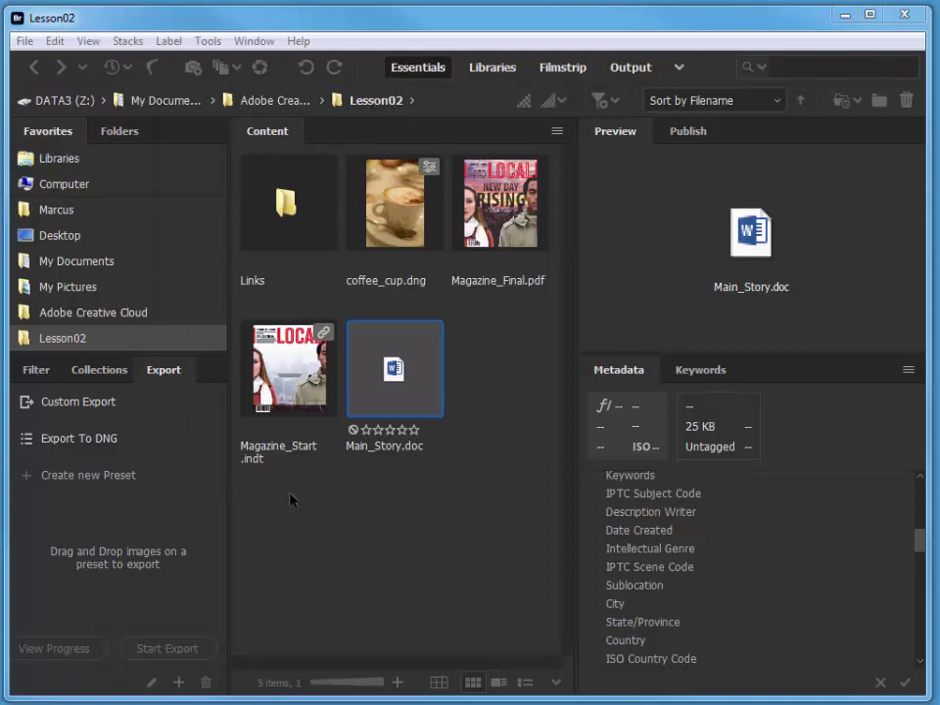
- Show the Lesson02 favorite's five files and select Magazine_Start.indt for preview
right_click(93, 342)
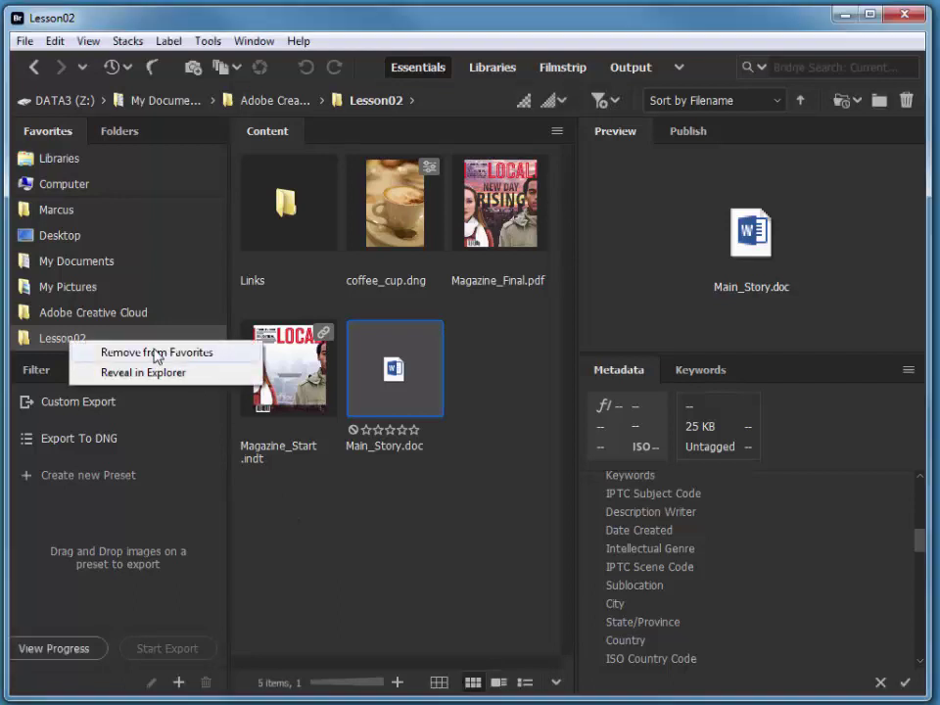
left_click(63, 338)
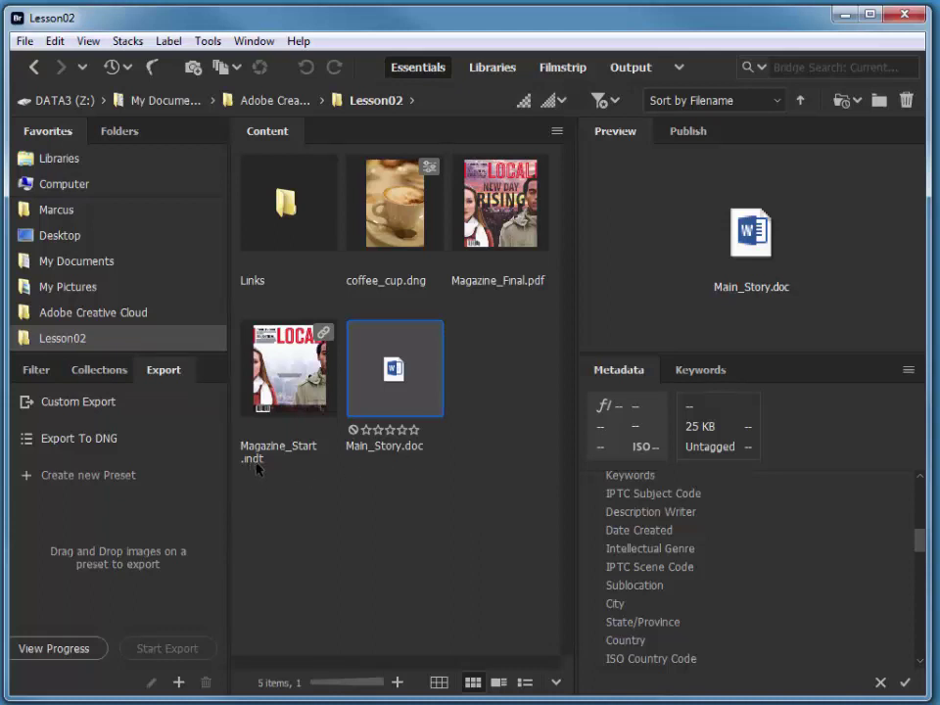
left_click(292, 370)
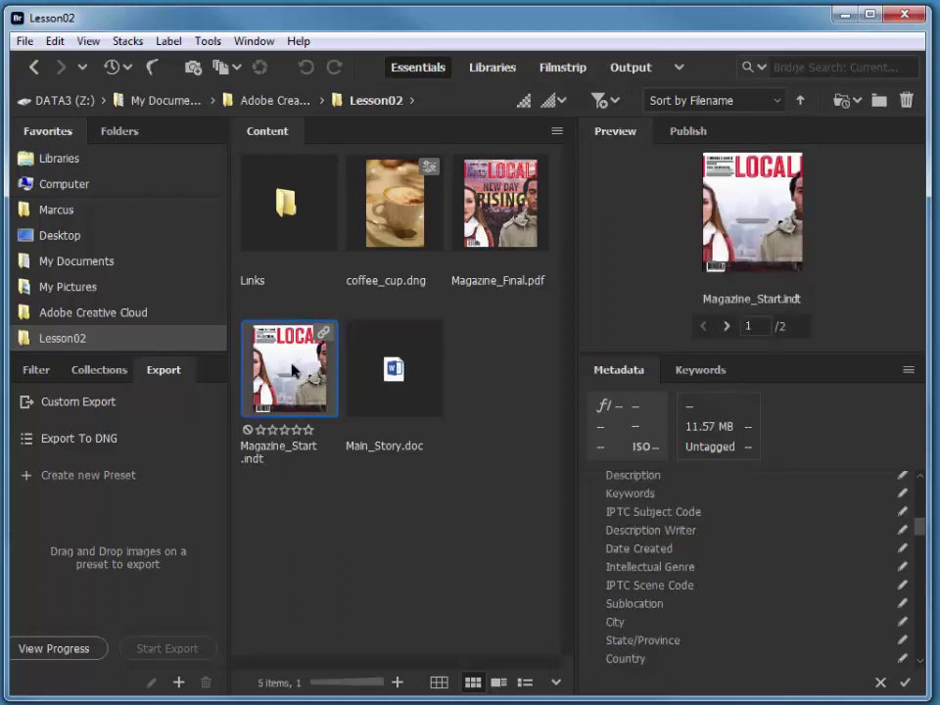
- Flip the Magazine_Start.indt preview between pages 1 and 2, then reveal its fonts and swatches metadata
left_click(726, 326)
left_click(703, 326)
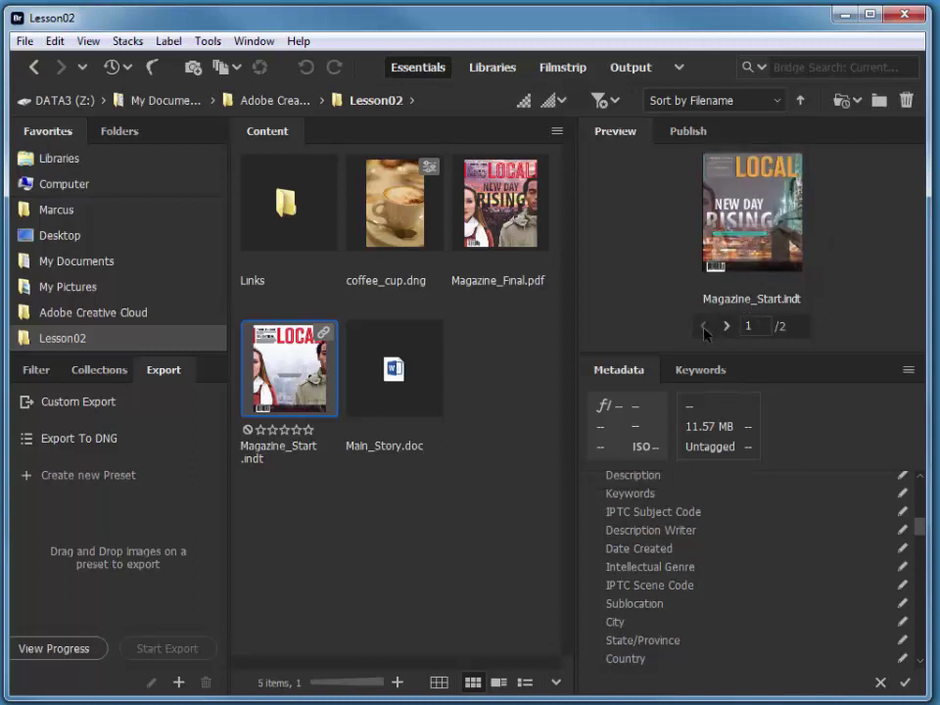
left_click(727, 326)
left_click(703, 326)
left_click(725, 326)
left_click(704, 326)
left_click(727, 327)
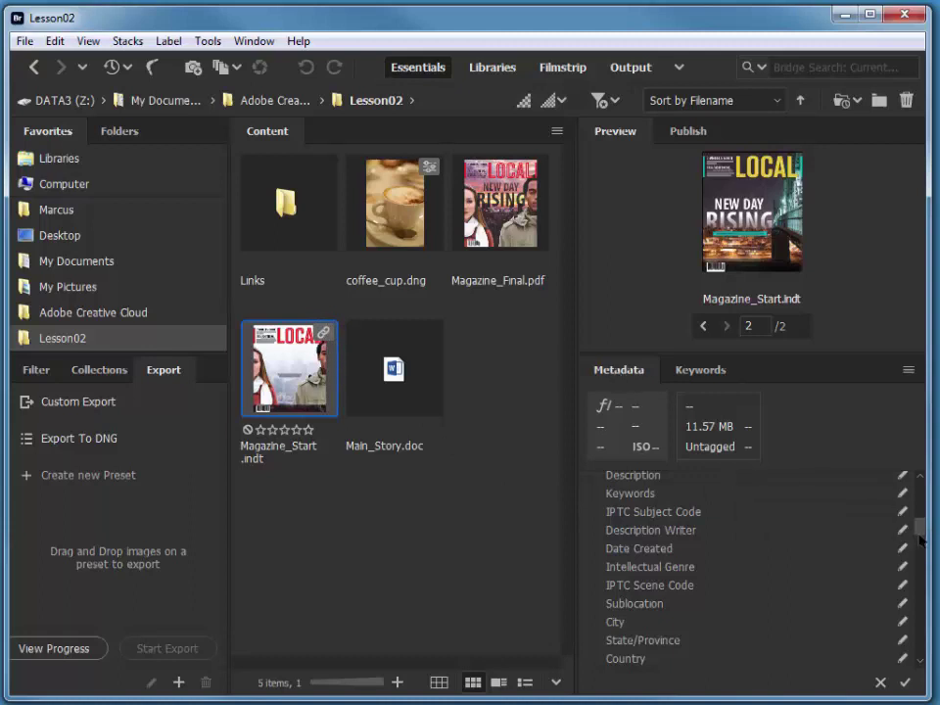
left_click_drag(919, 534, 922, 571)
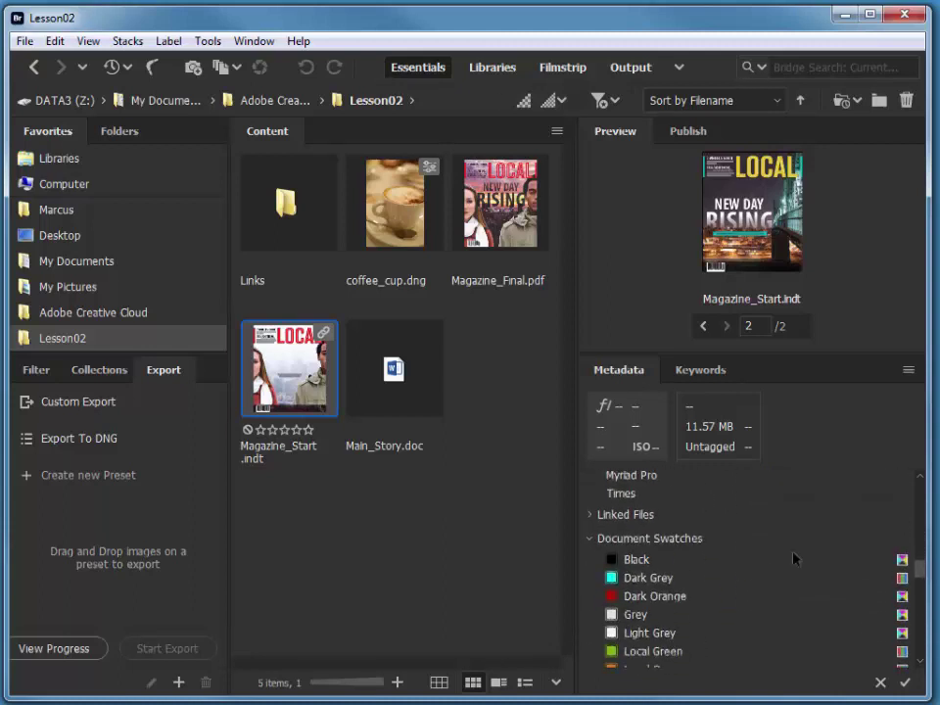
- Expand the Linked Files metadata section and scroll through the template's linked PSD and AI paths
left_click(589, 516)
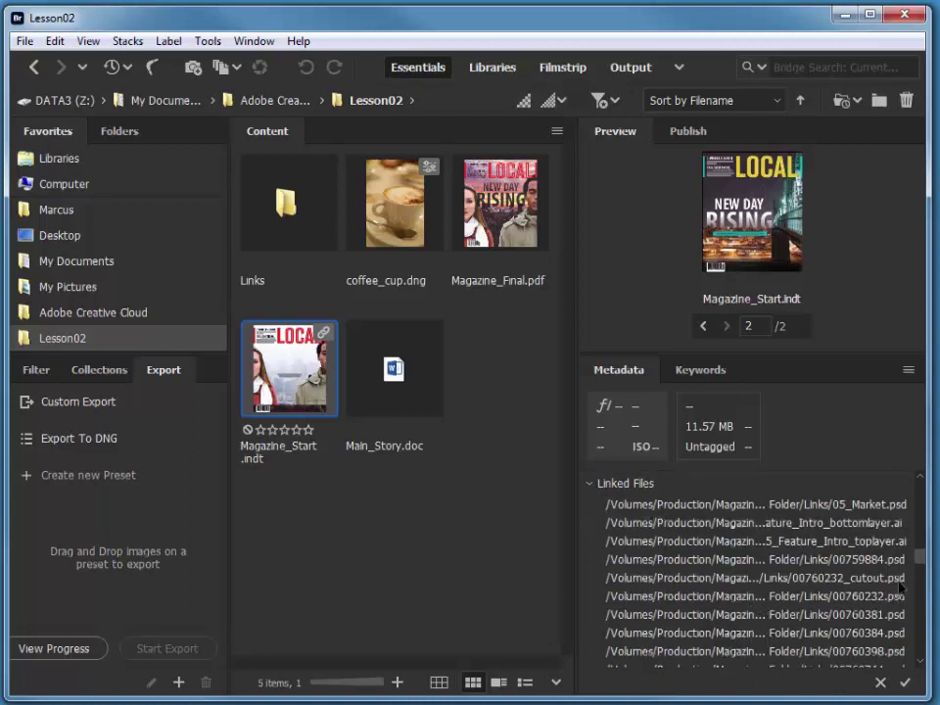
scroll(919, 565, "up", 2)
scroll(919, 558, "down", 3)
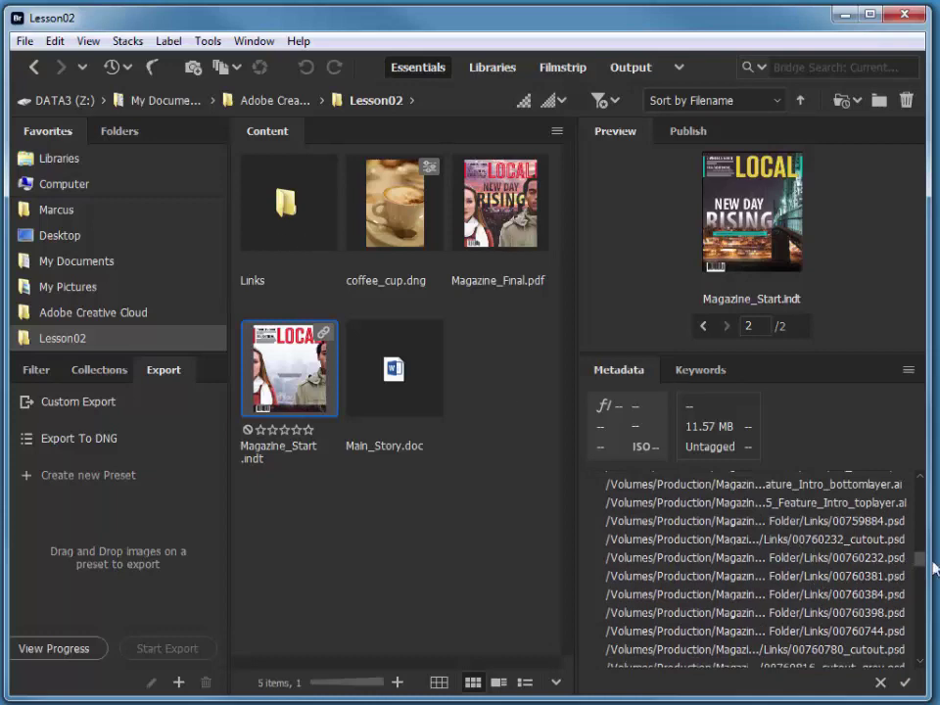
scroll(925, 566, "down", 5)
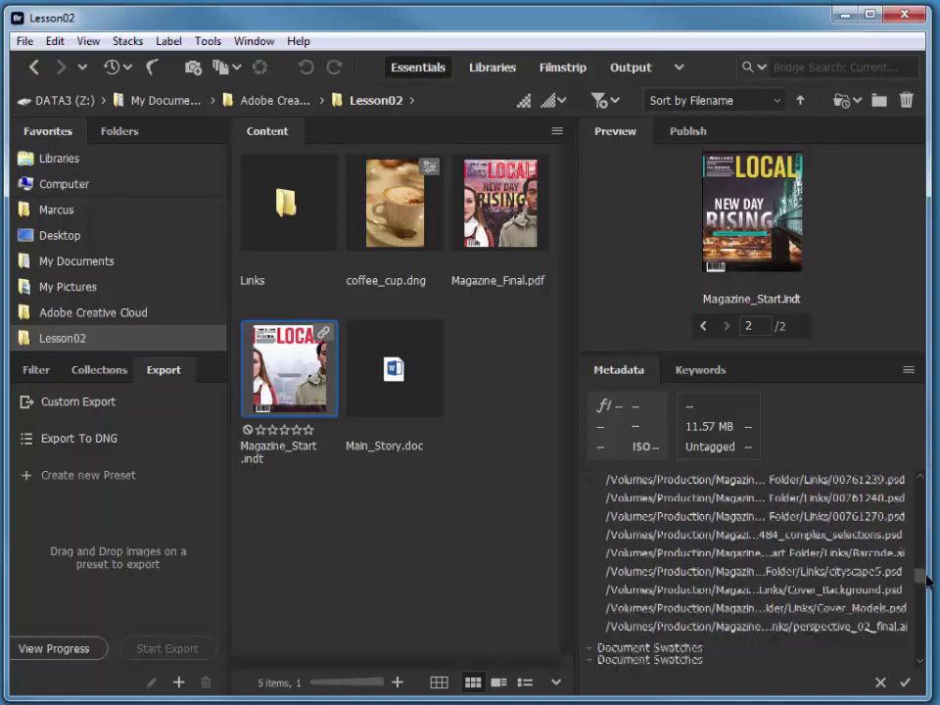
scroll(926, 564, "up", 15)
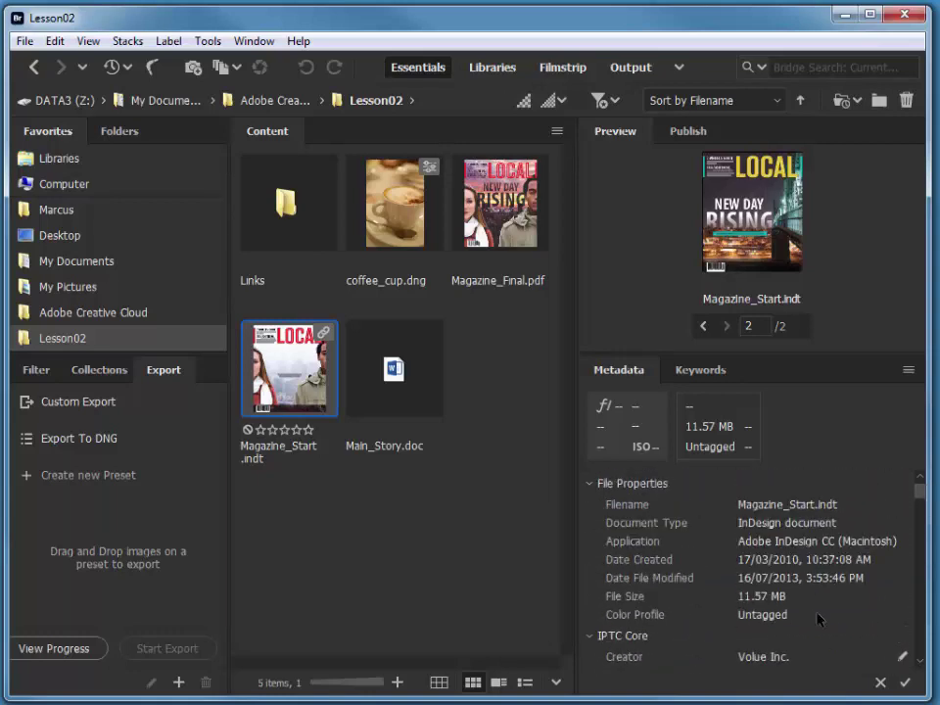
- Open Magazine_Start.indt in InDesign, updating its 25 modified links and skipping the missing Times Regular font
double_click(304, 391)
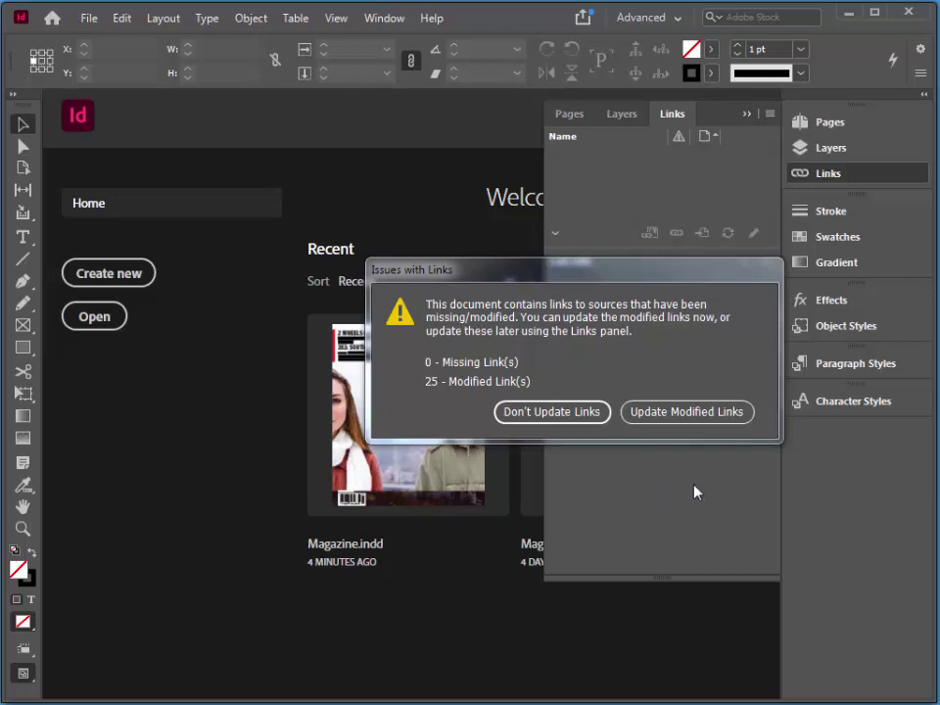
left_click_drag(675, 282, 537, 261)
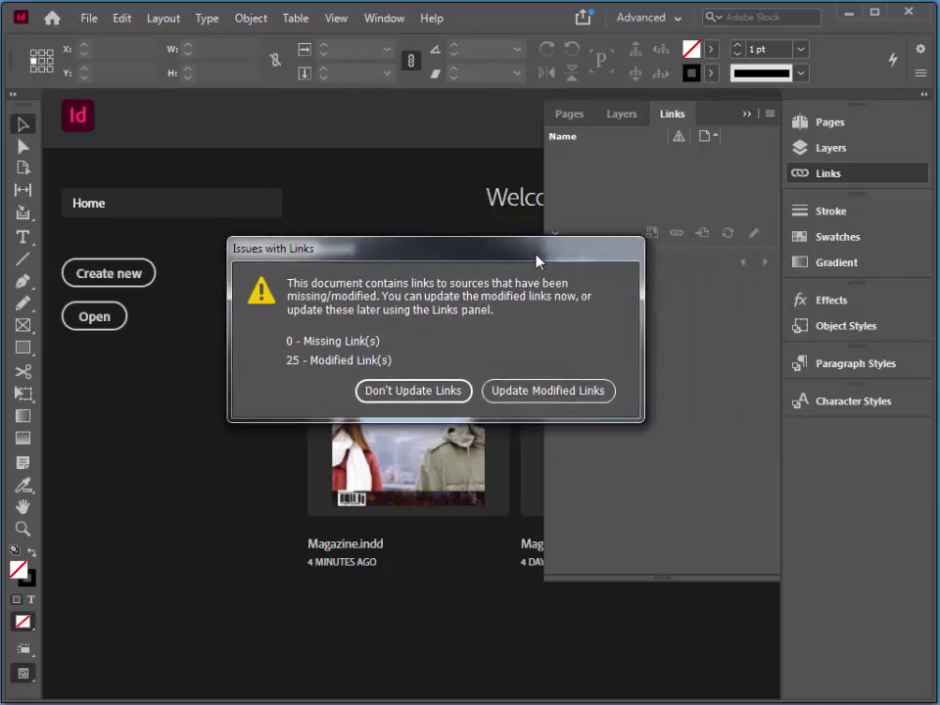
left_click(554, 391)
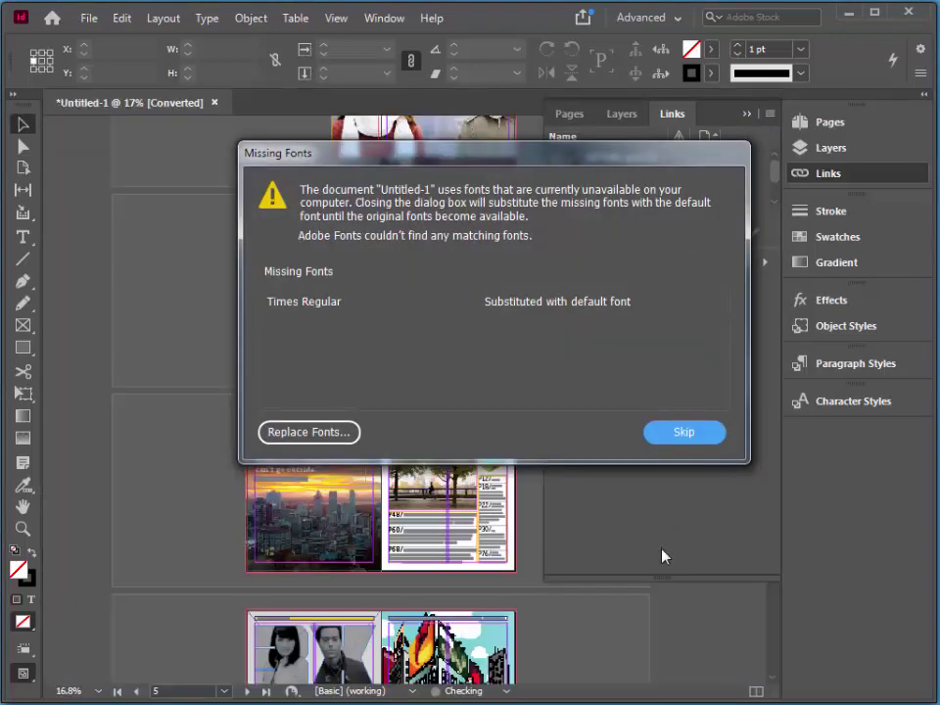
left_click_drag(595, 156, 495, 190)
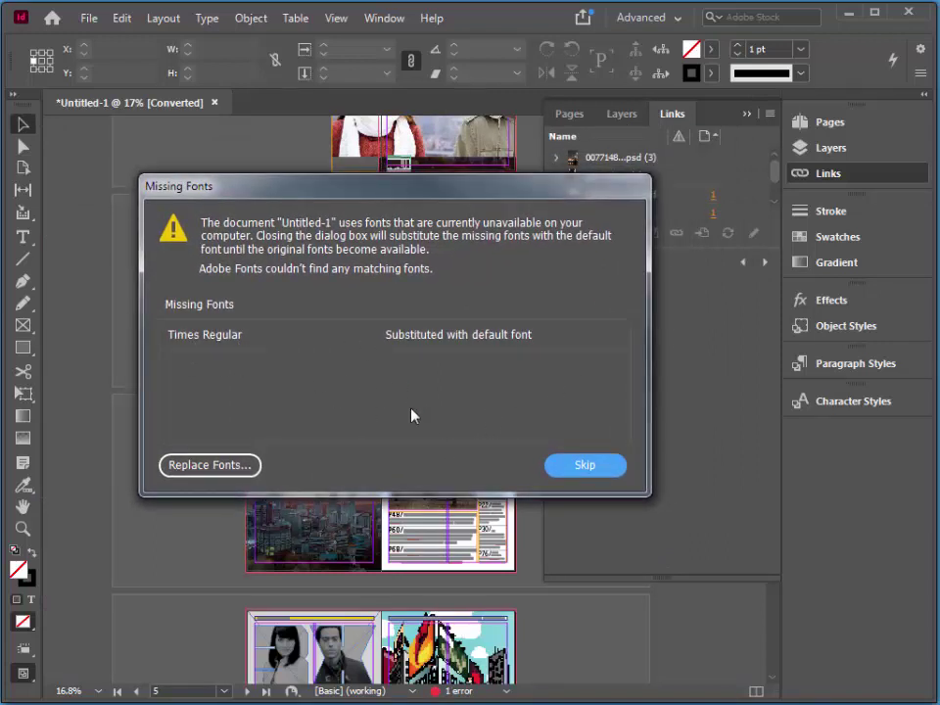
left_click(586, 467)
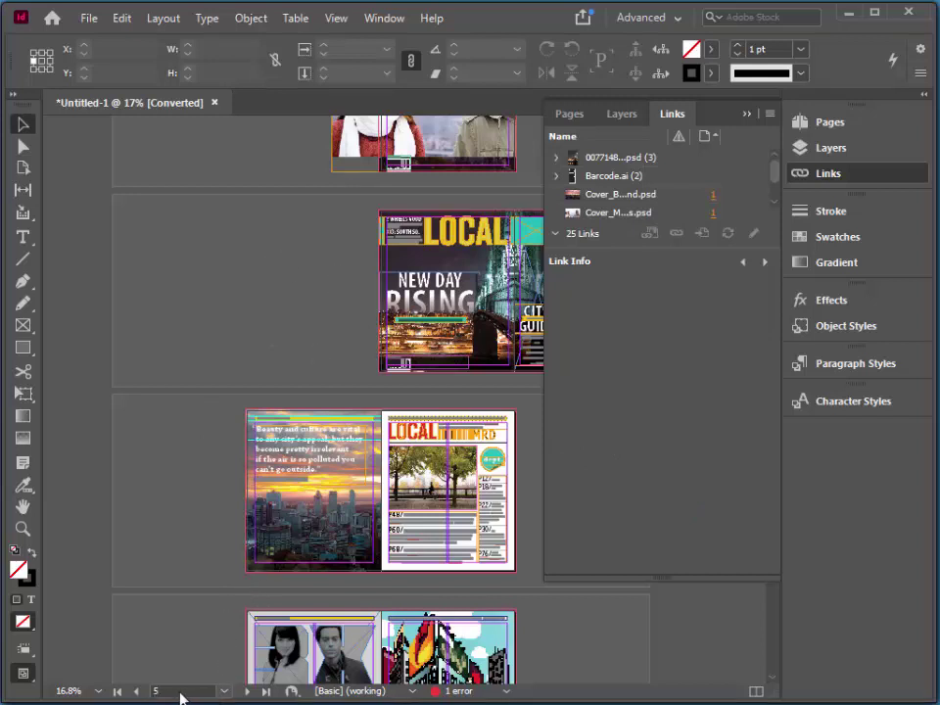
- Jump via the status-bar page list to pages 13, 19, 12–13, then 6–7, and show the Pages panel
left_click(224, 692)
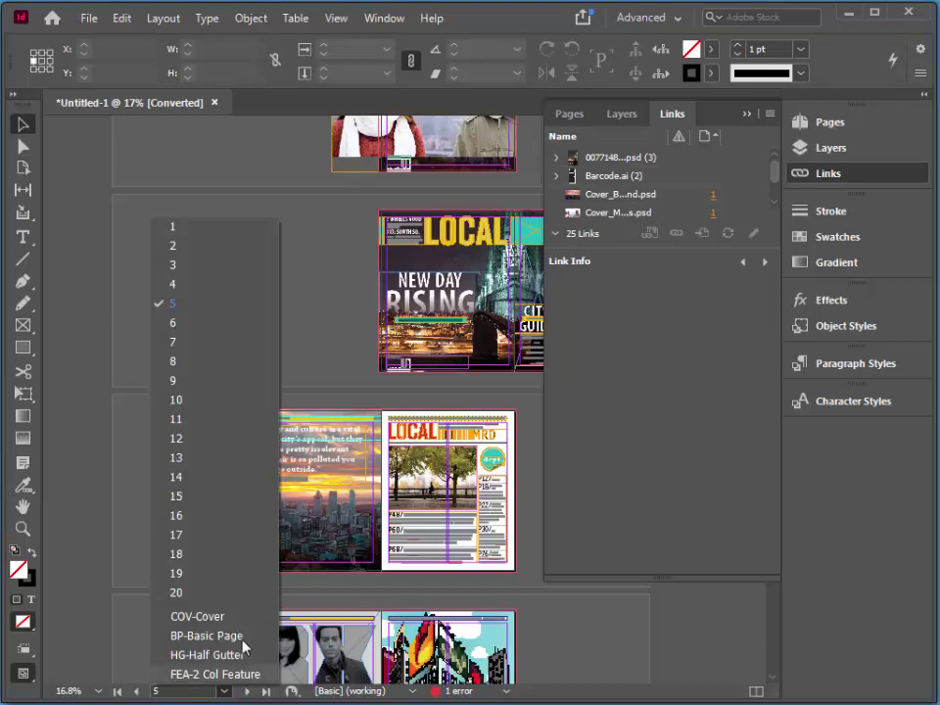
left_click(186, 446)
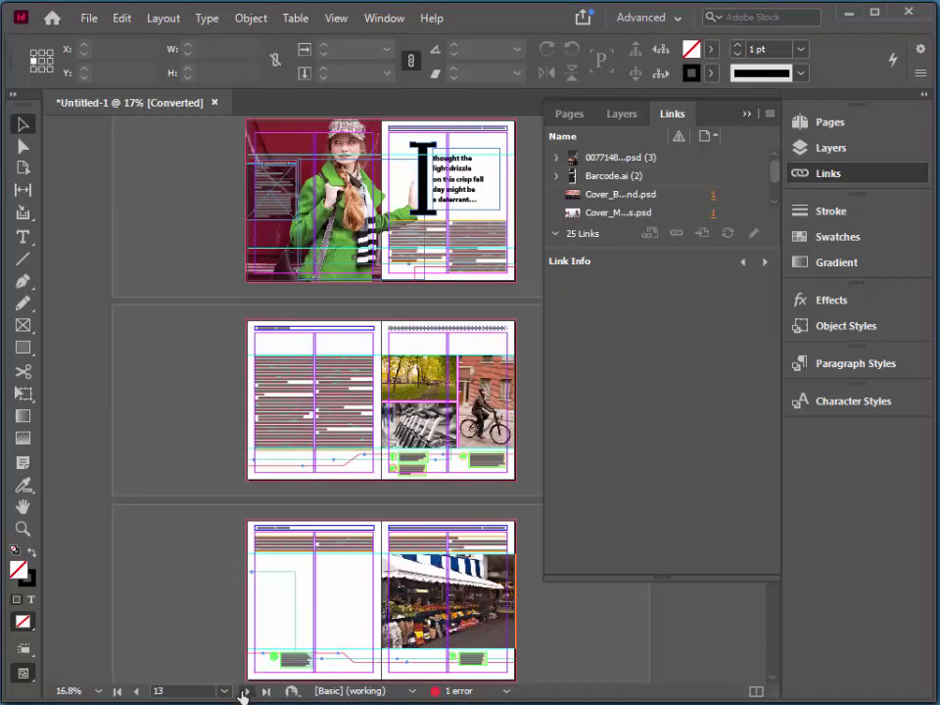
left_click(224, 692)
left_click(179, 592)
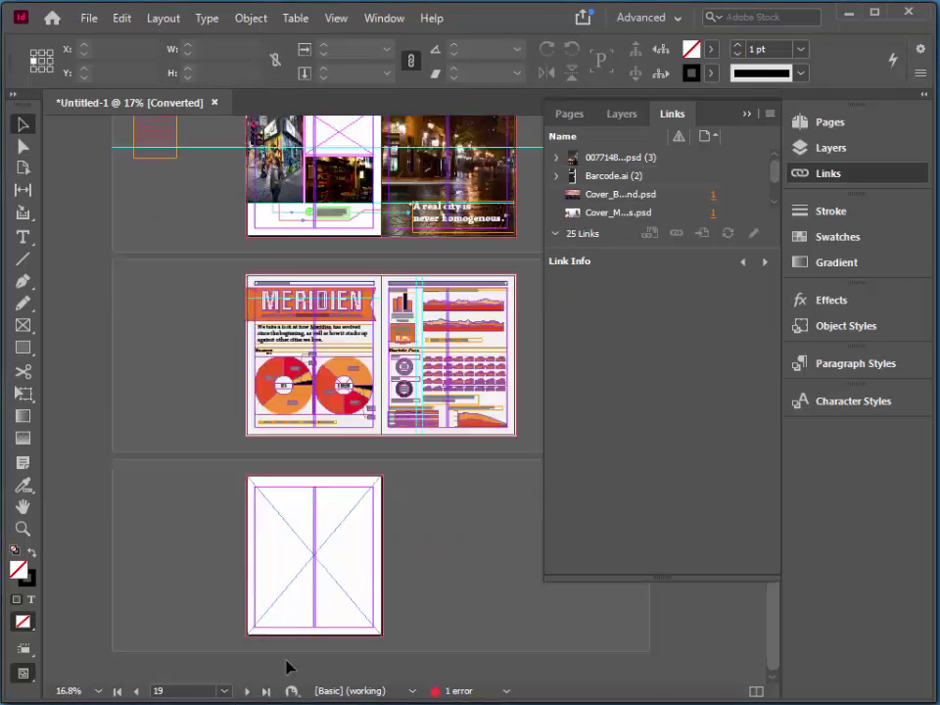
left_click(225, 692)
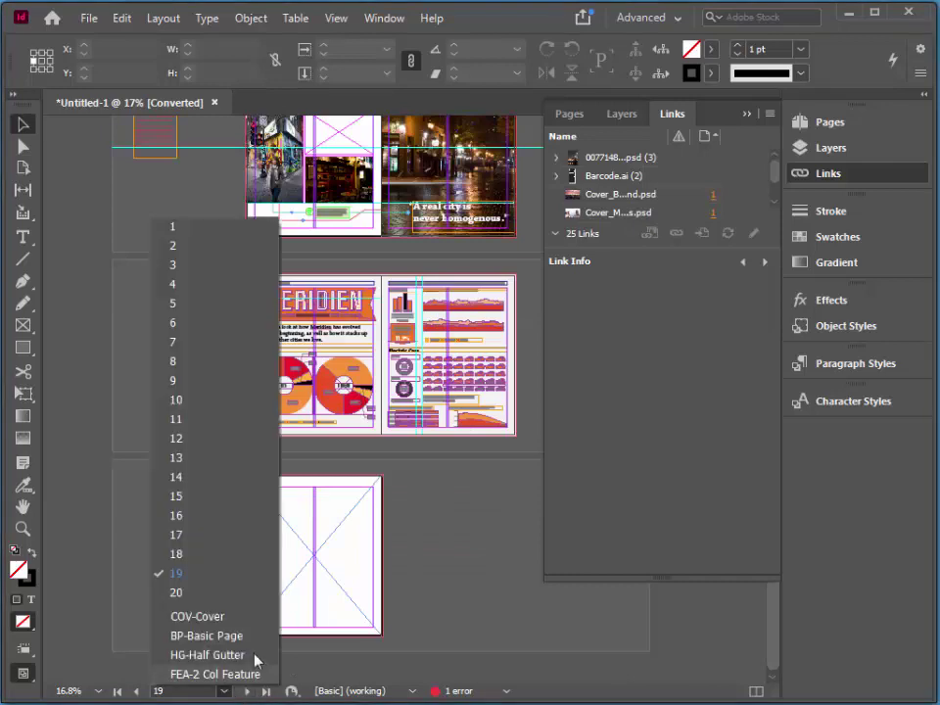
left_click(191, 443)
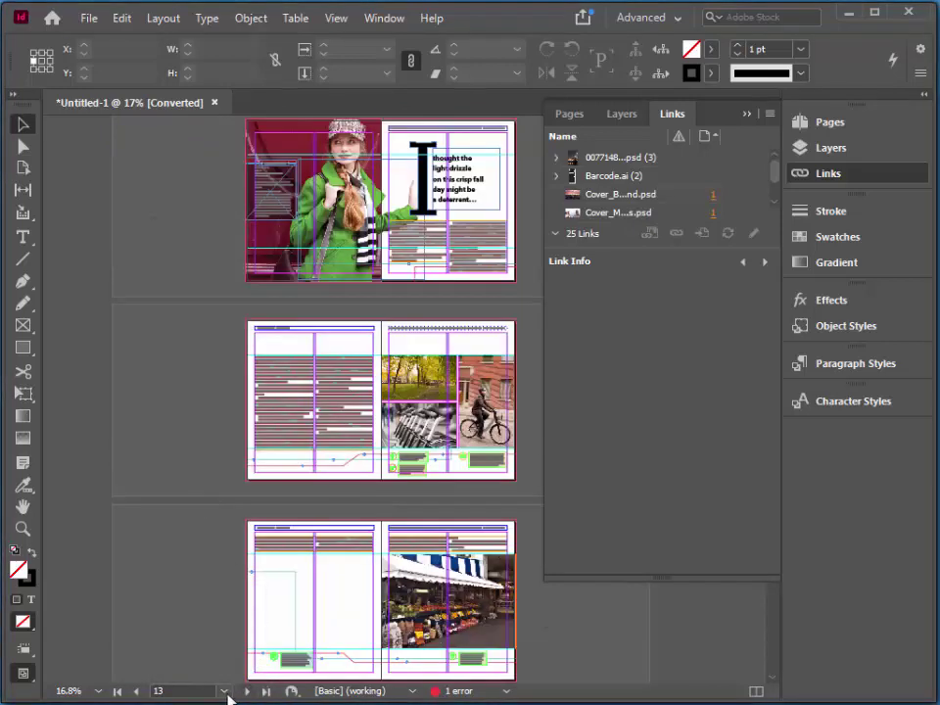
left_click(224, 691)
left_click(182, 341)
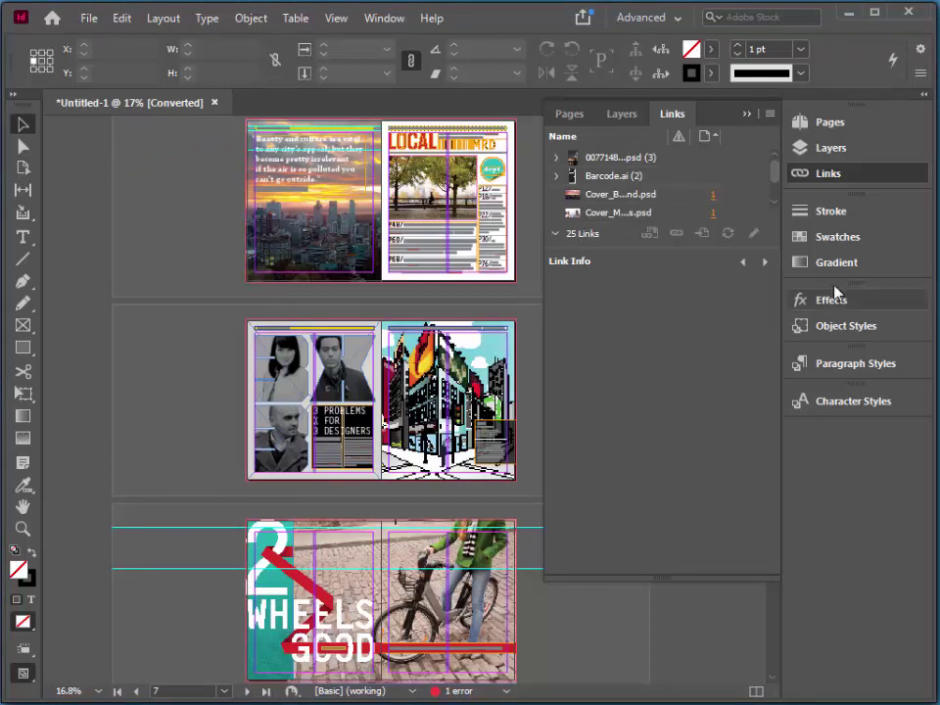
left_click(572, 117)
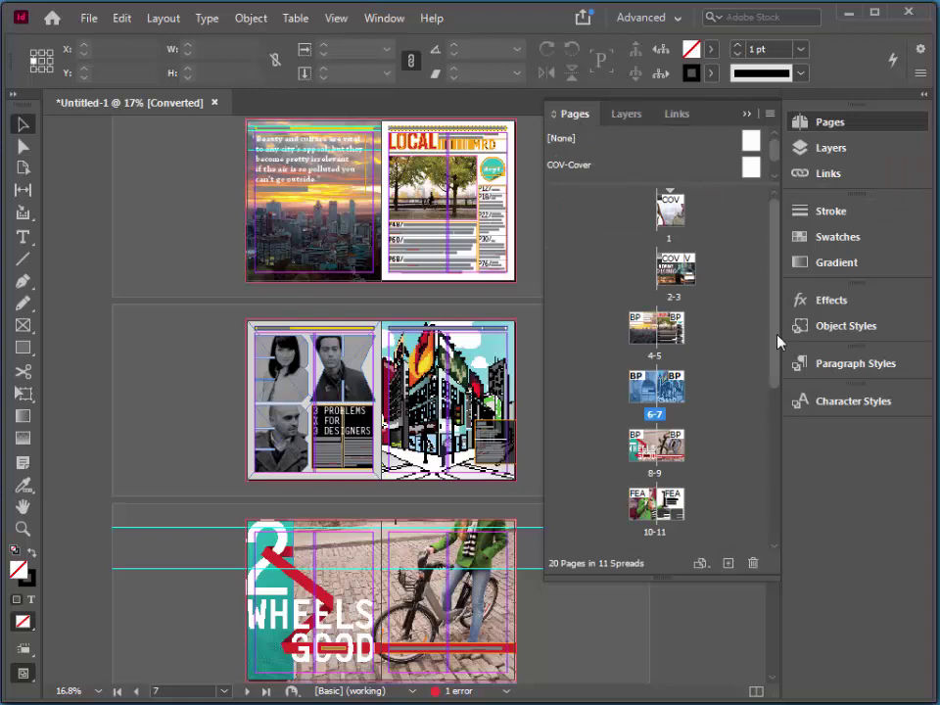
- Go to the 16–17, 14–15, then 10–11 spreads from the Pages panel thumbnails
scroll(777, 414, "down", 5)
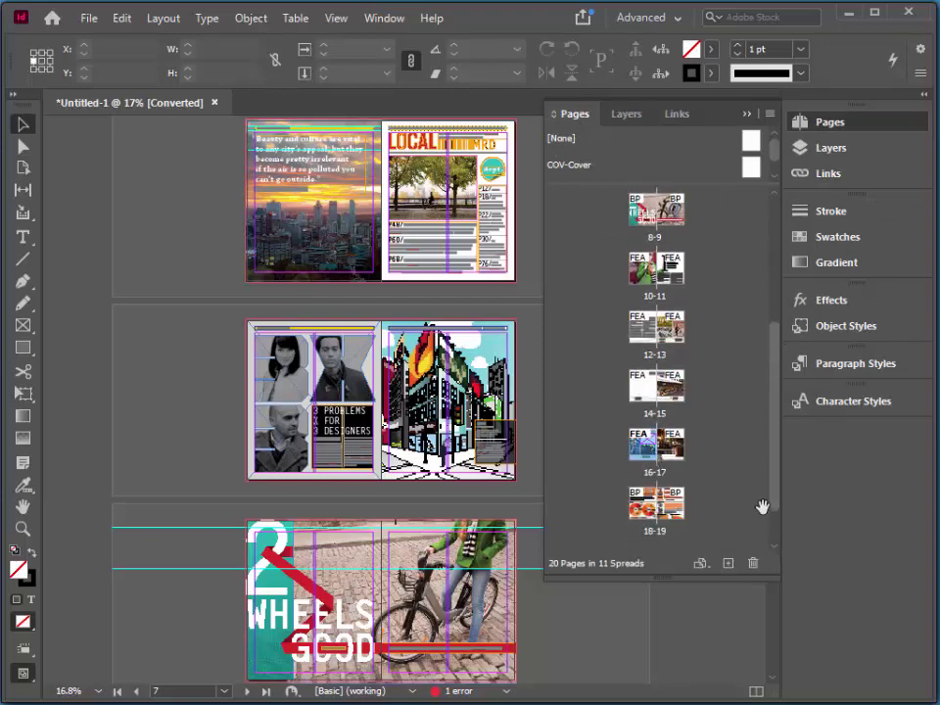
double_click(646, 457)
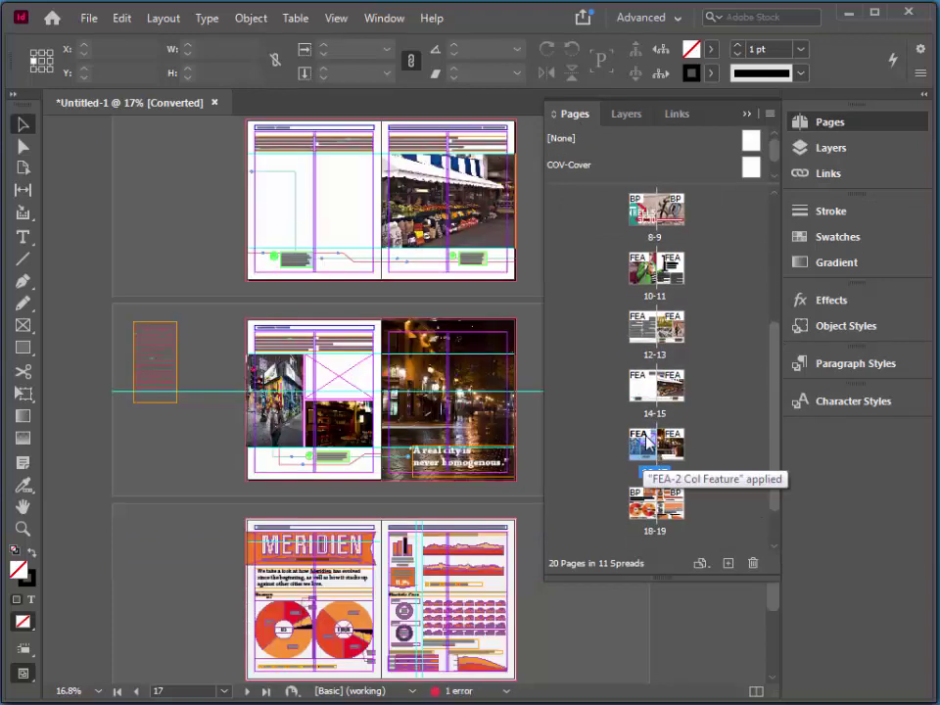
double_click(643, 392)
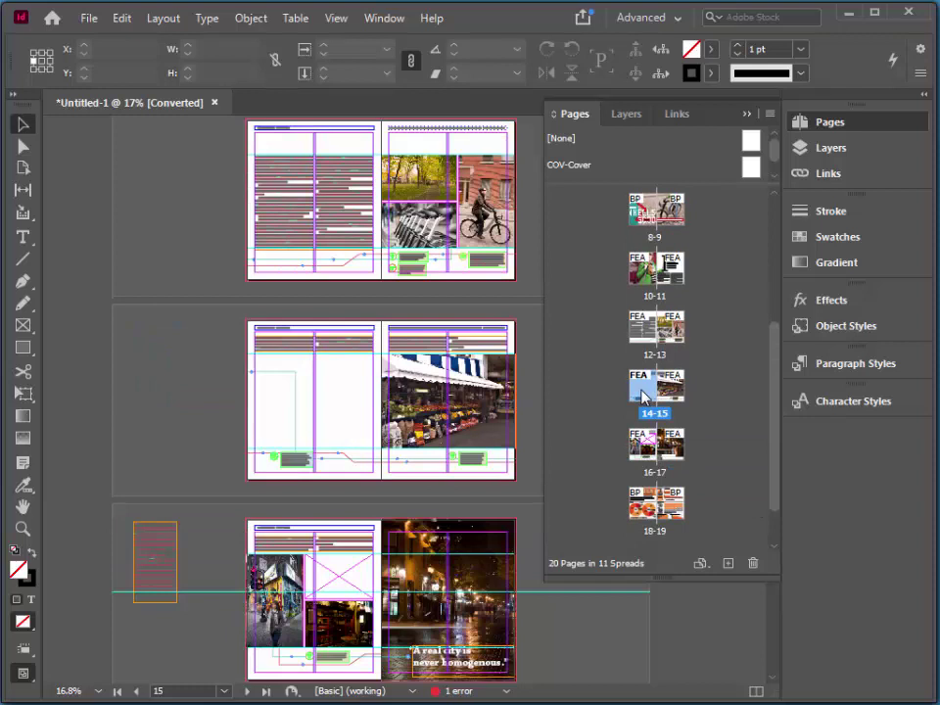
double_click(654, 272)
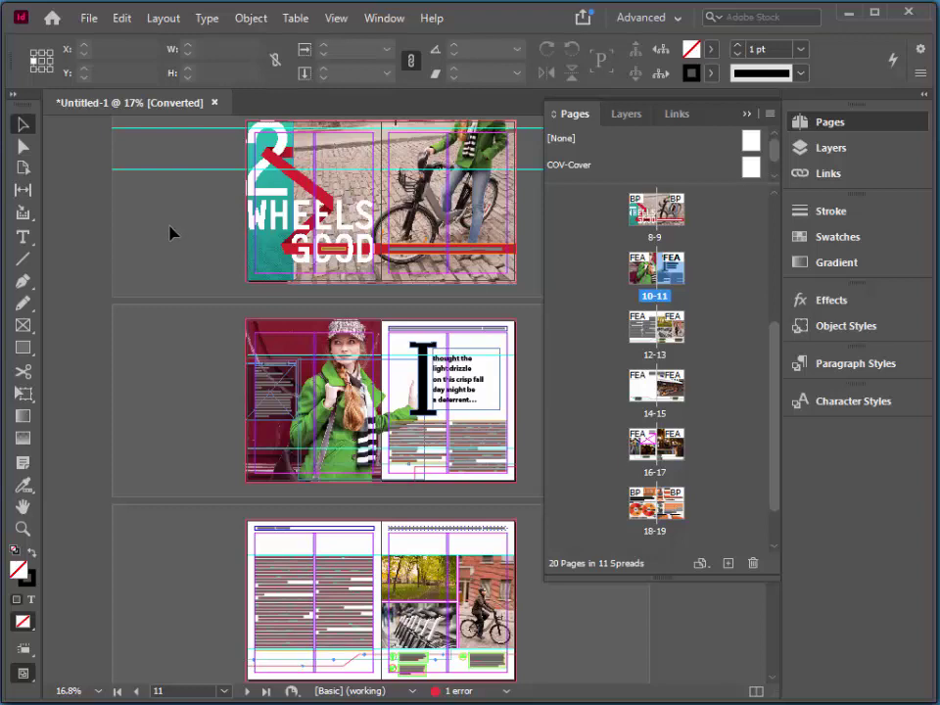
- Save the document as Magazine.indd in Lesson02, replacing the existing file
left_click(88, 18)
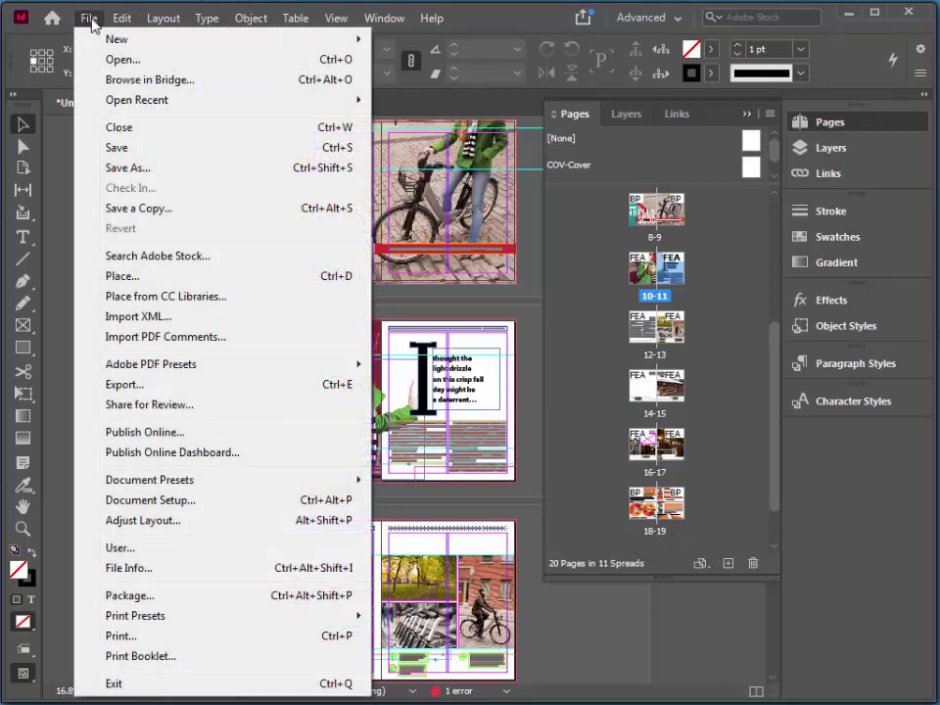
left_click(147, 167)
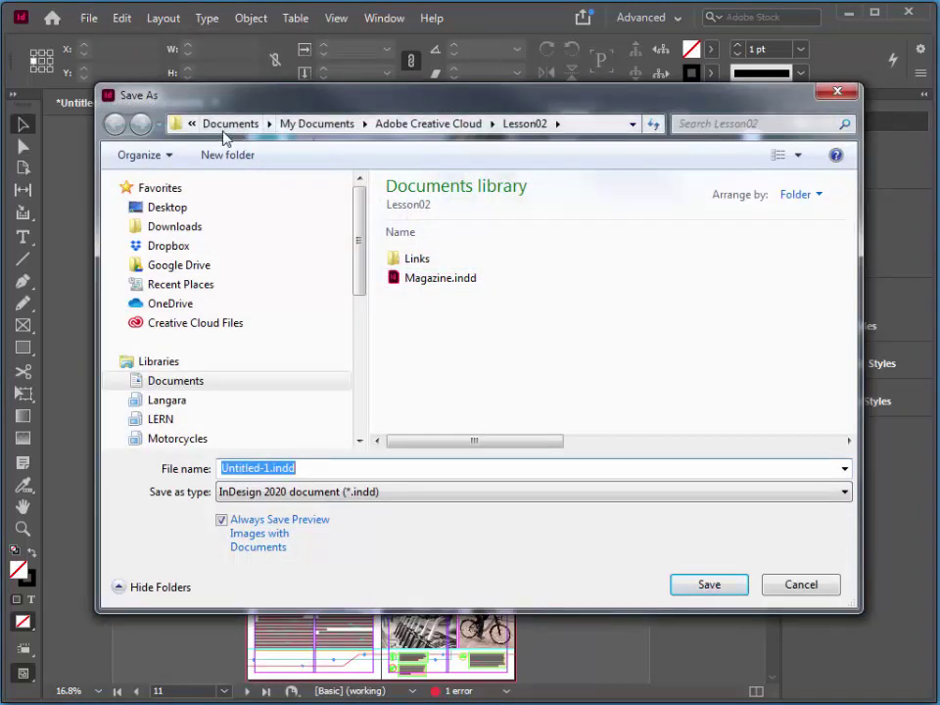
double_click(438, 282)
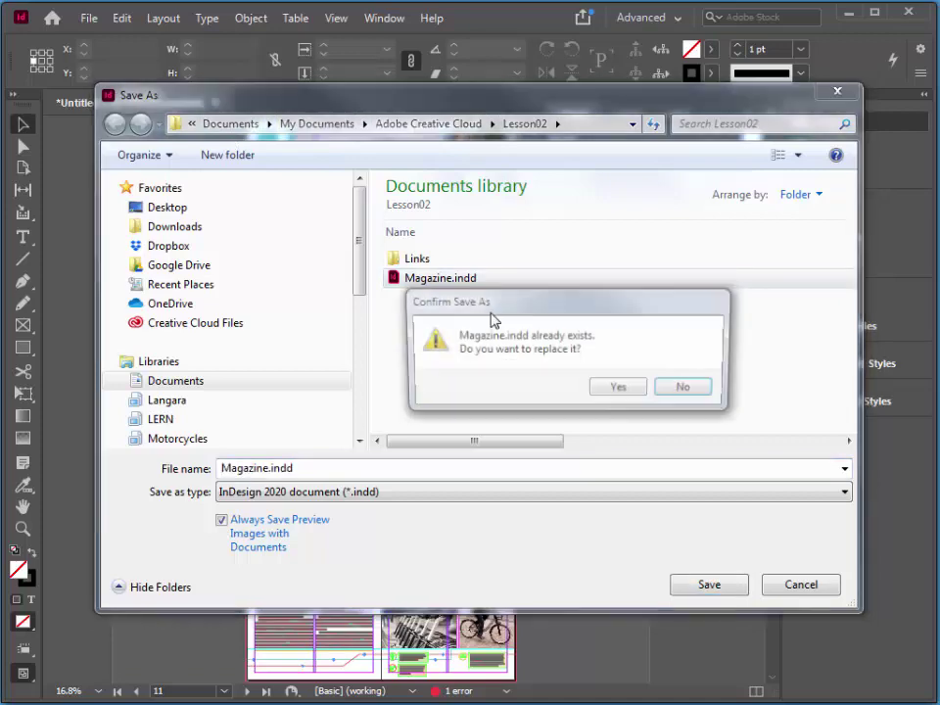
left_click(621, 390)
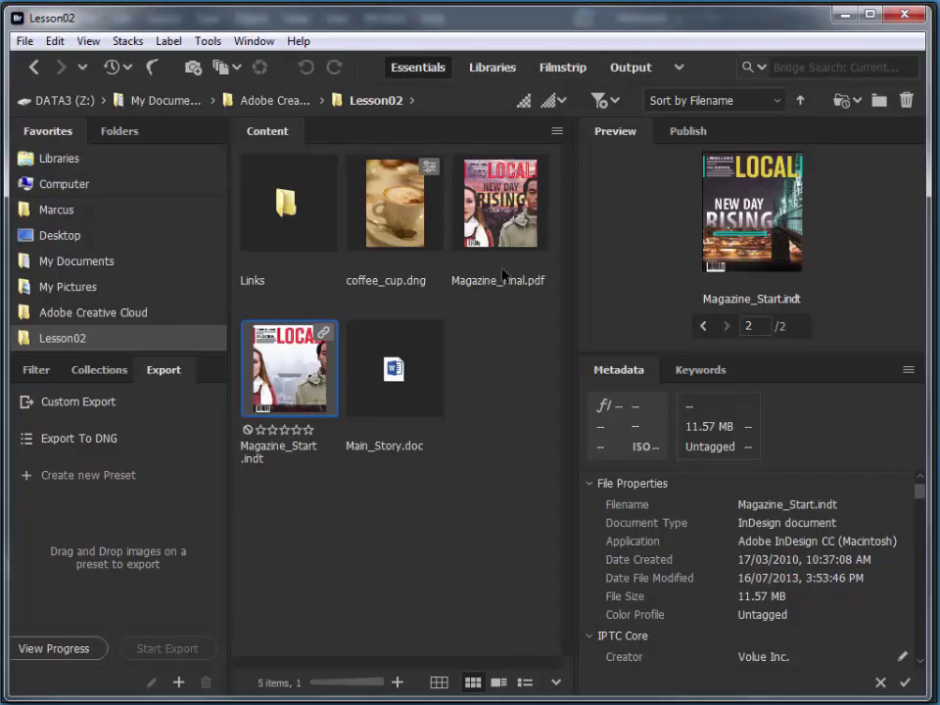
- Open Magazine_Final.pdf from Bridge's Content panel in Acrobat
double_click(508, 217)
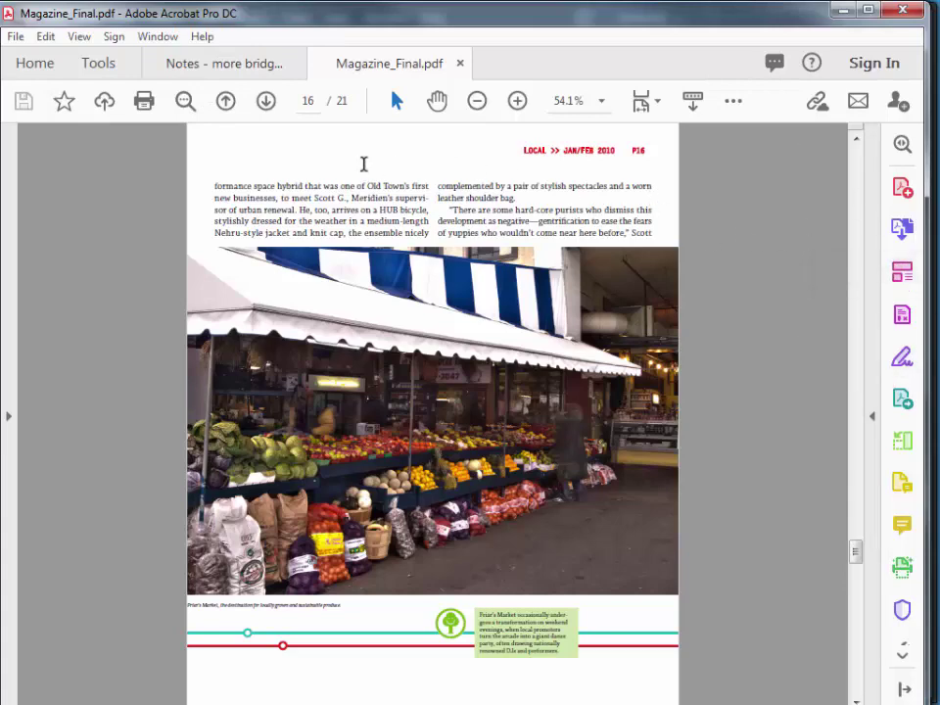
- Page forward through Magazine_Final.pdf to its last page, 21
left_click(264, 104)
left_click(265, 104)
left_click(265, 104)
left_click(265, 104)
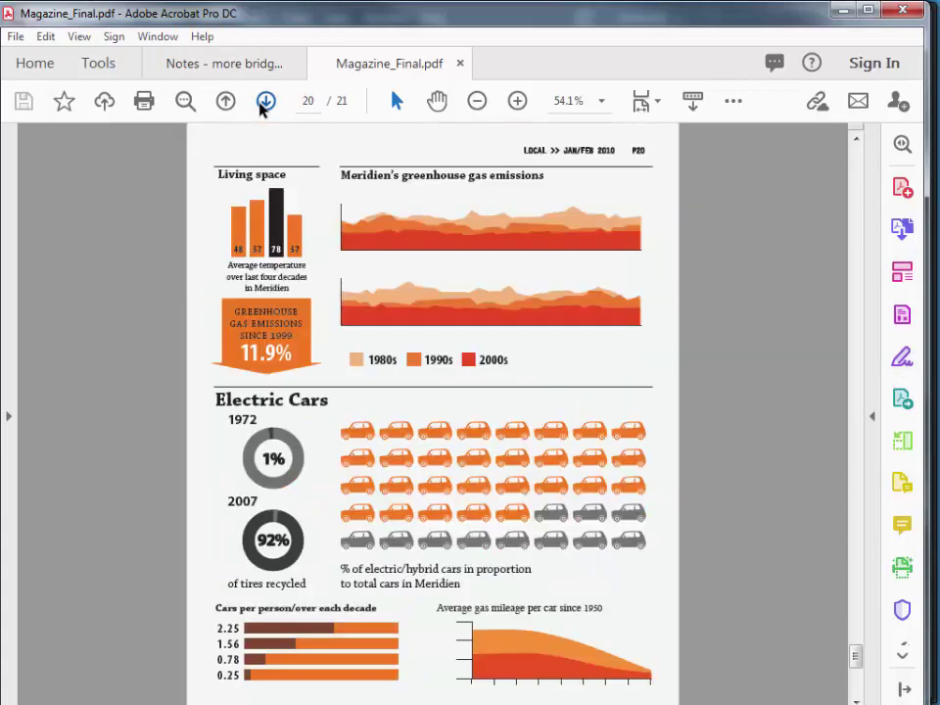
left_click(262, 104)
- Page back from page 21 to the 2 WHEELS GOOD opener on page 9
left_click(224, 104)
left_click(224, 104)
left_click(224, 104)
left_click(224, 102)
left_click(224, 102)
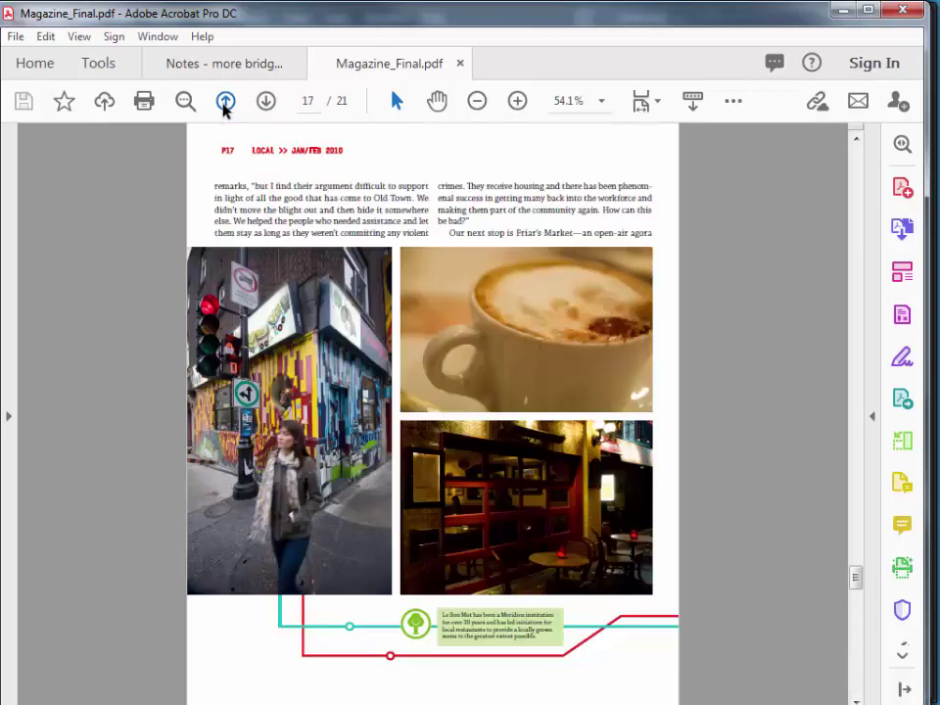
left_click(224, 102)
left_click(225, 102)
left_click(224, 102)
left_click(224, 102)
left_click(225, 102)
left_click(224, 102)
left_click(224, 102)
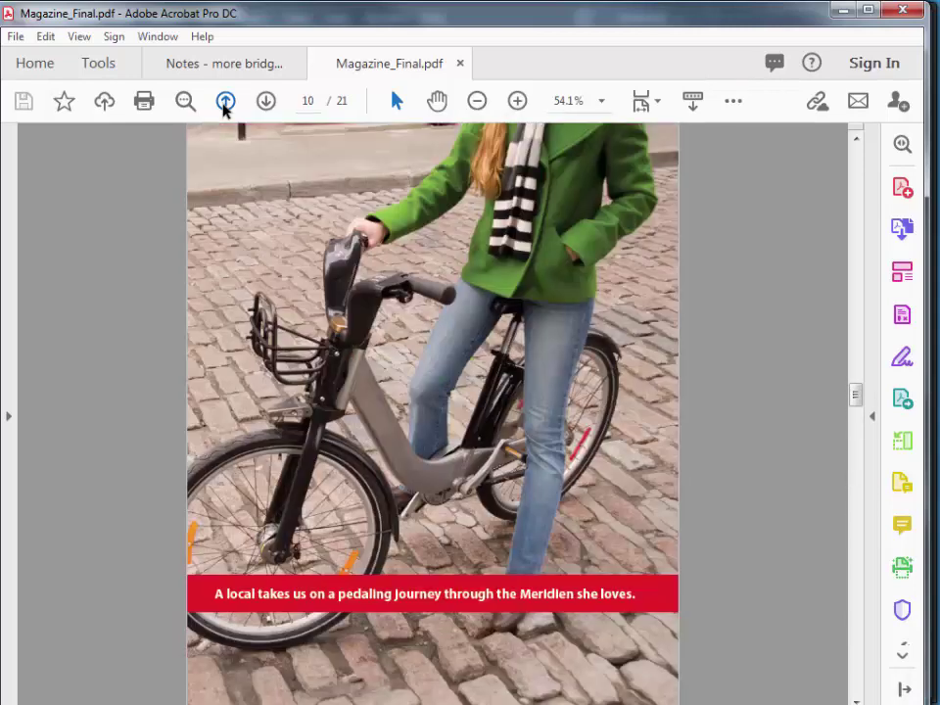
left_click(224, 102)
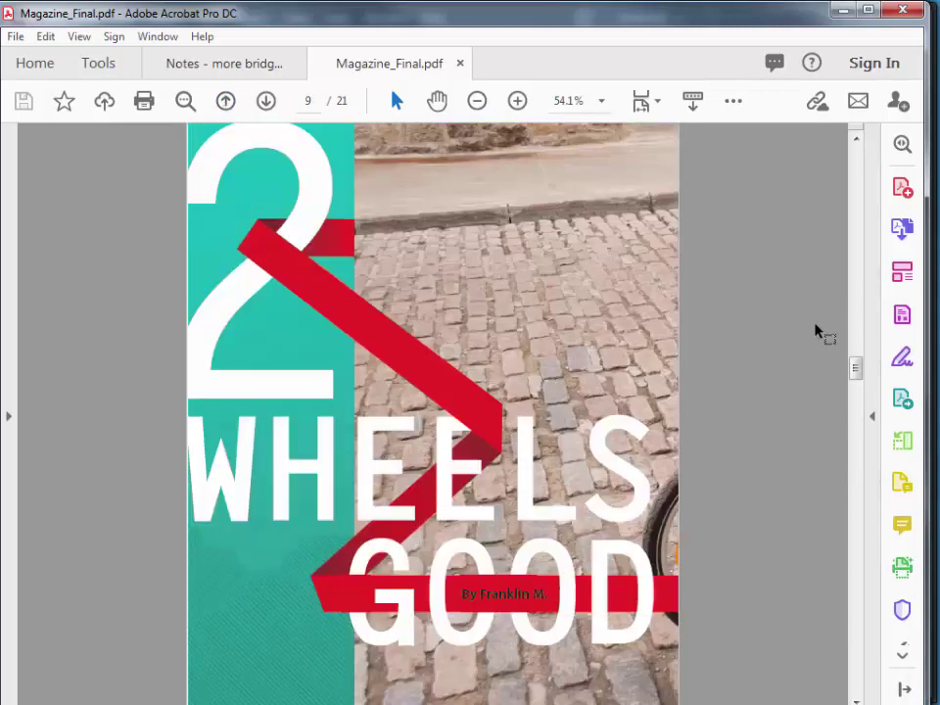